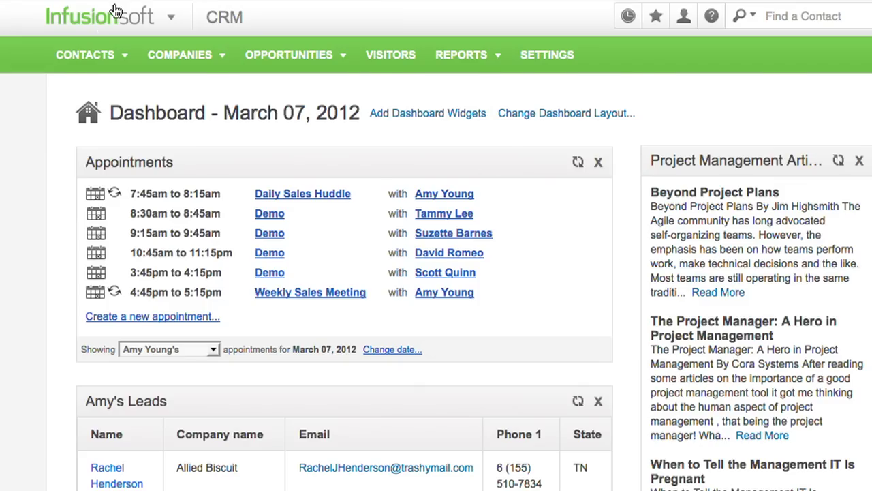
Step: Open the navigation mega-menu from the arrow beside the Infusionsoft logo
left_click(167, 22)
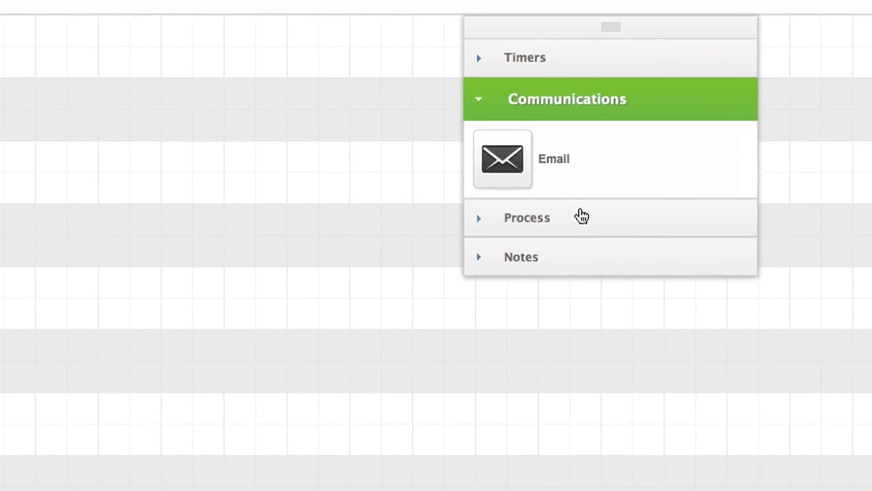
Step: Expand the Process section of the Campaign Builder element palette
left_click(586, 134)
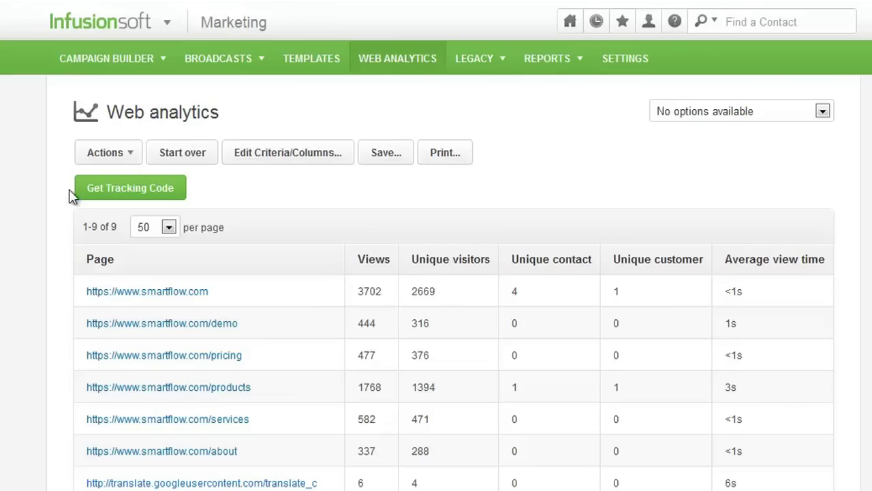
Step: Show the Get Tracking Code snippet on the Web Analytics report
left_click(83, 192)
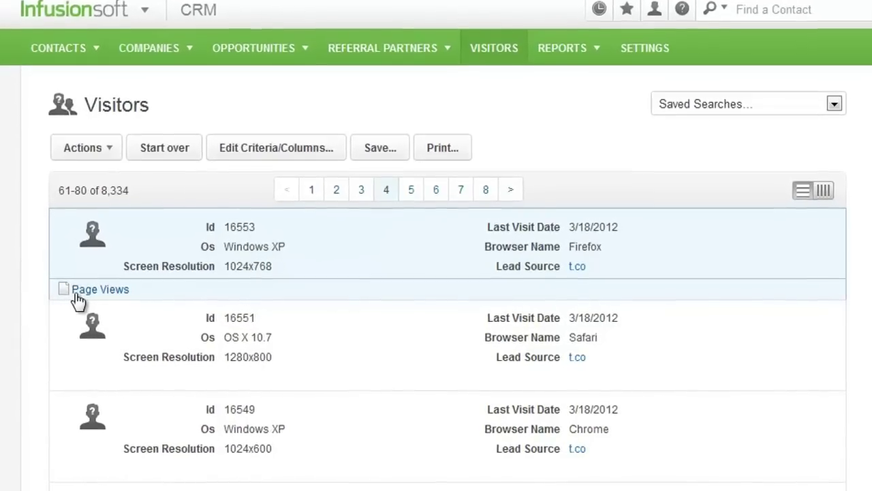
Step: Show the page views listed under visitor 16553
left_click(77, 295)
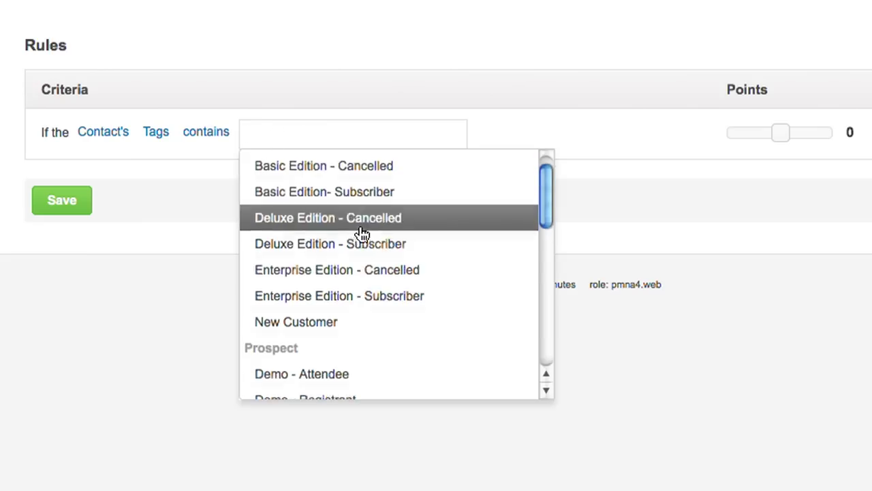
Step: Score the Free Trial - Registrant tag rule at 5 points
scroll(361, 232, "down", 2)
left_click(361, 283)
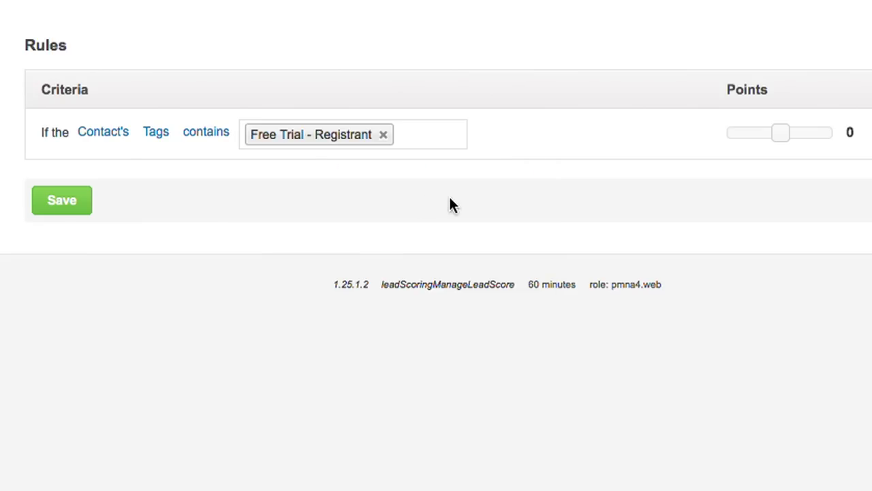
left_click_drag(780, 132, 807, 132)
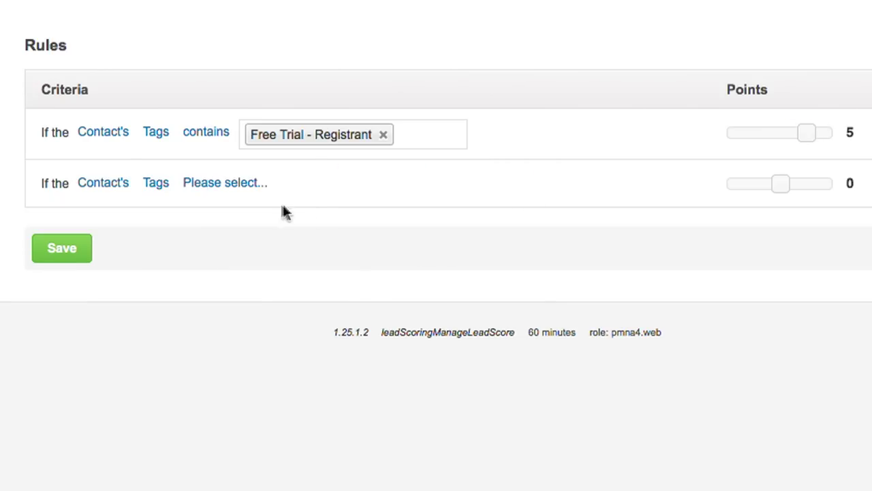
Step: Set the second rule to Tags contains Demo - Attendee
left_click(246, 193)
left_click(214, 217)
left_click(288, 185)
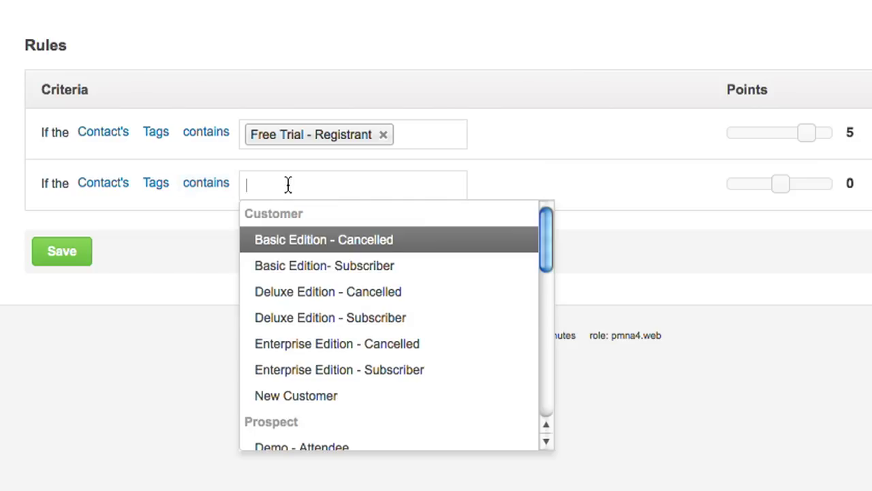
scroll(425, 286, "down", 3)
left_click(385, 308)
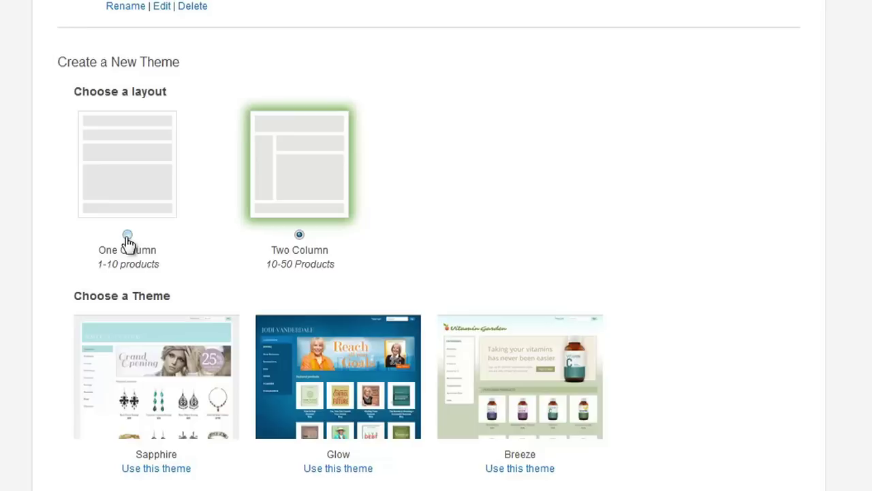
Step: Pick the One Column layout for the new theme and preview the Sapphire theme
left_click(128, 236)
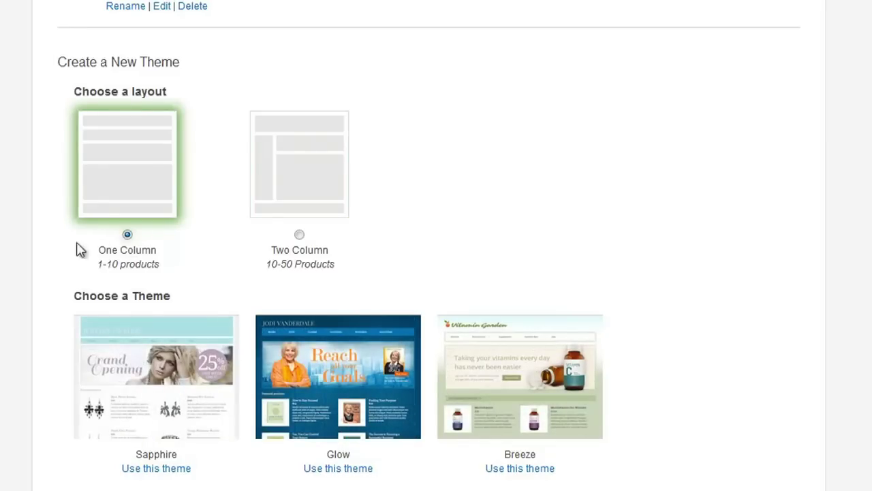
left_click(147, 413)
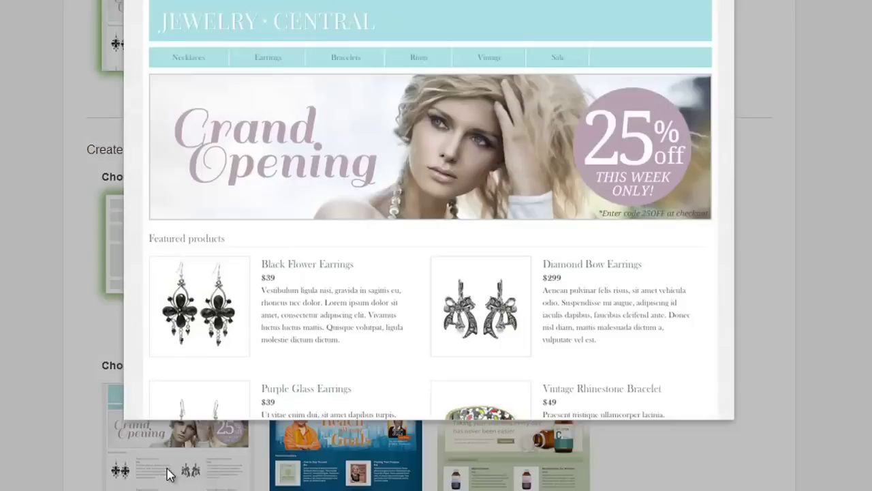